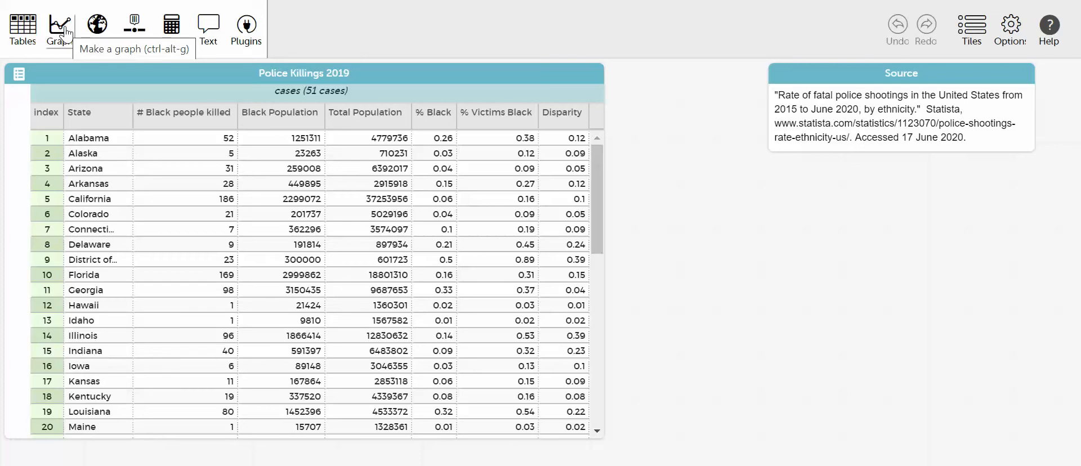
- Add a blank graph to the document and minimize the Source text tile
left_click(66, 35)
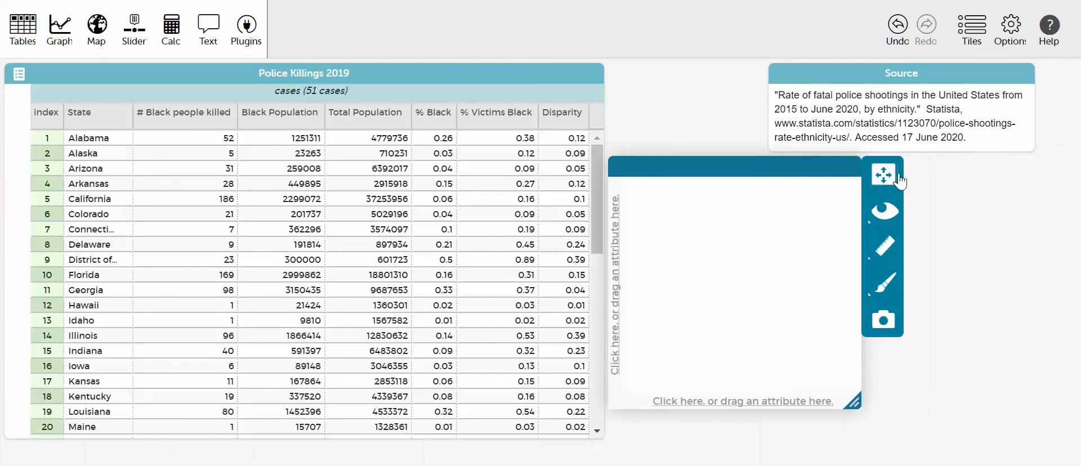
mouse_move(1007, 86)
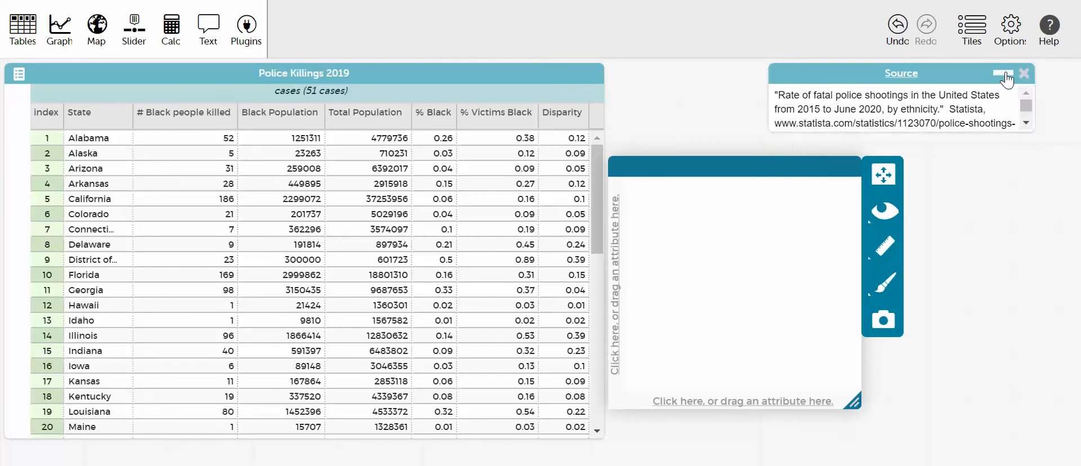
left_click(1005, 75)
left_click(1005, 76)
left_click(1005, 76)
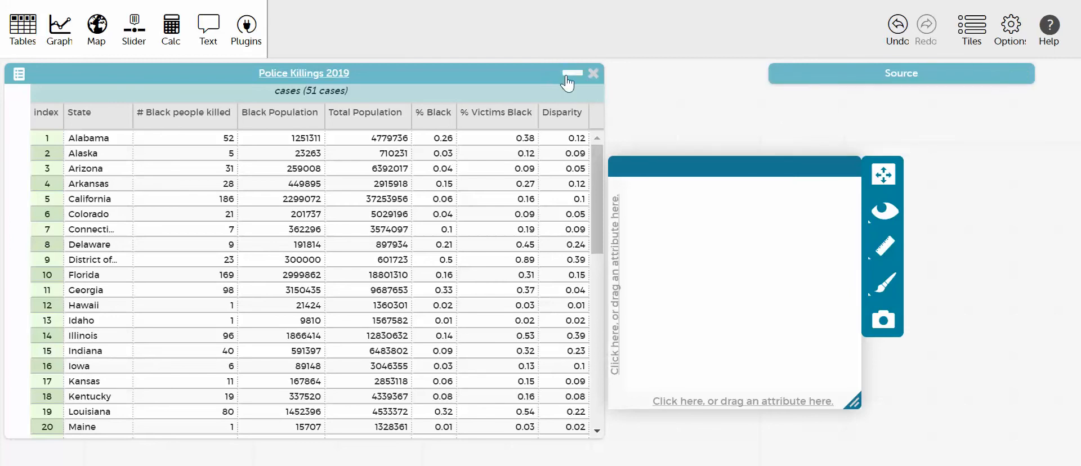
- Shorten the Police Killings 2019 table to about three rows and arrange the blank graph beside it as a wide, short tile
left_click(570, 79)
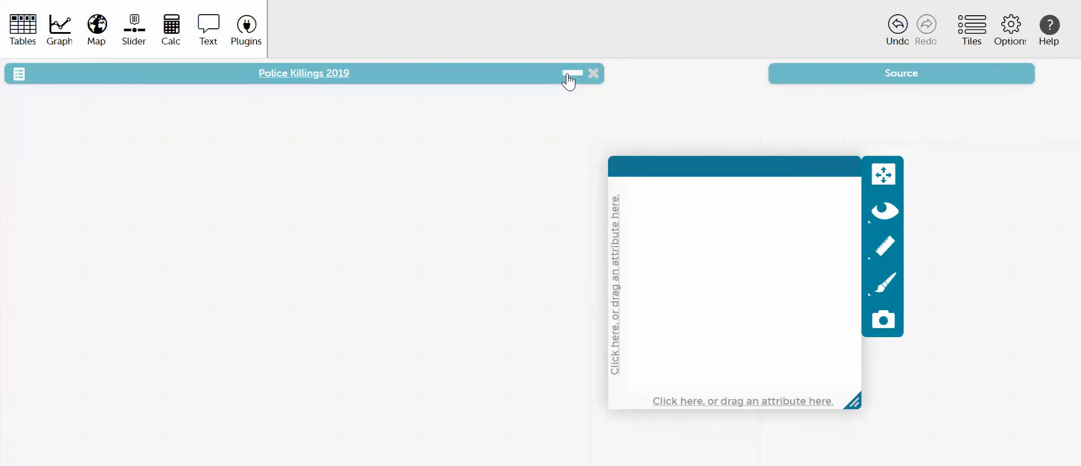
left_click(570, 78)
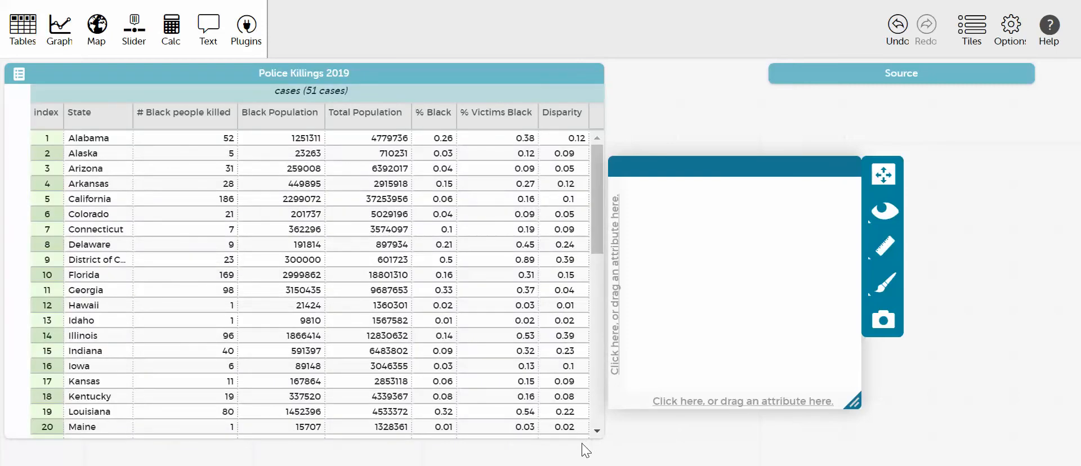
left_click_drag(579, 435, 559, 170)
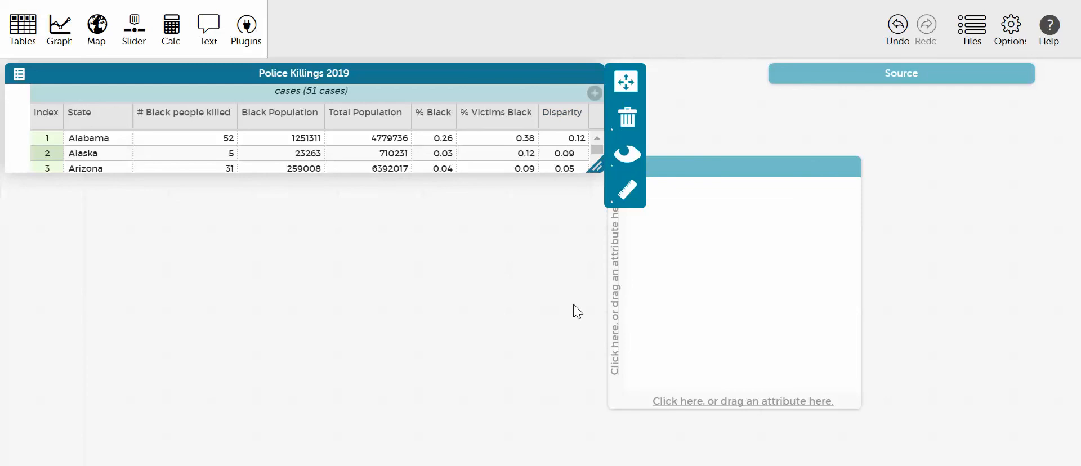
left_click_drag(678, 168, 680, 106)
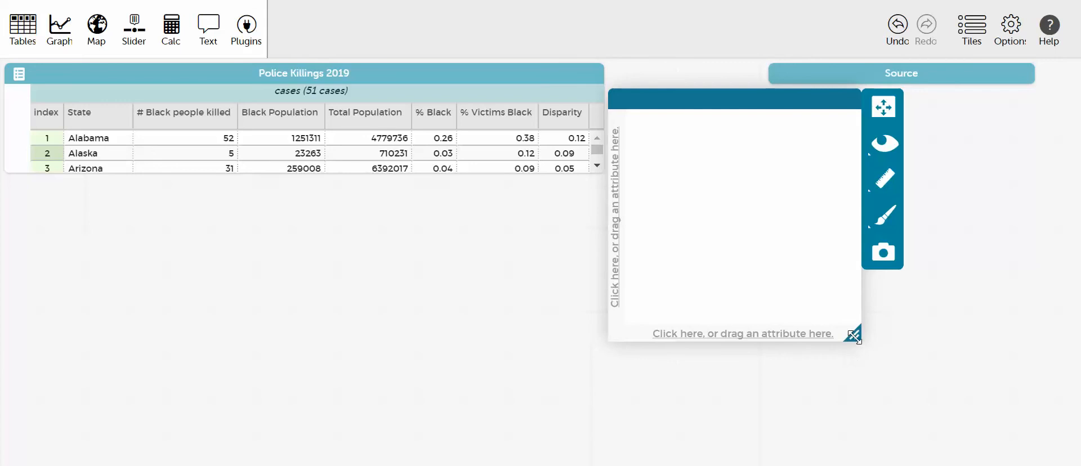
left_click_drag(853, 334, 1018, 242)
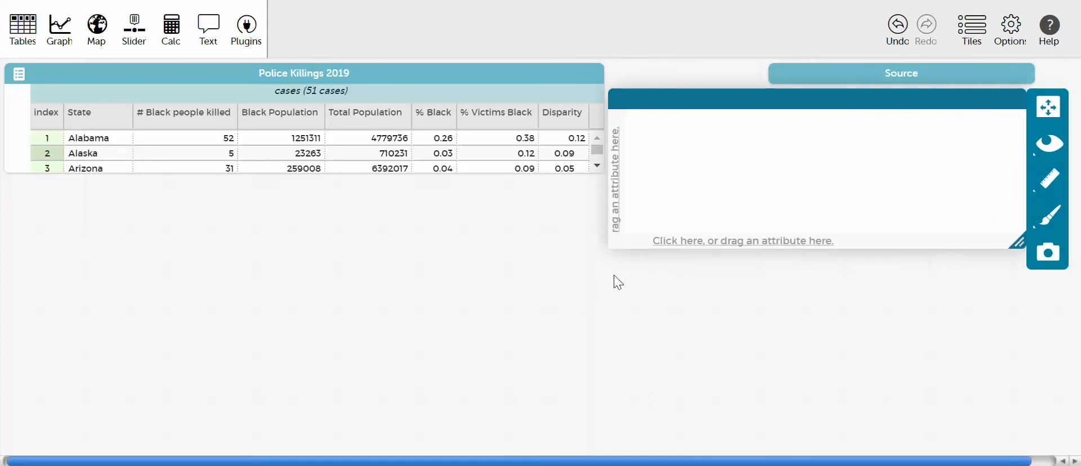
- Plot Disparity on the graph's horizontal axis and lengthen the table to match the graph's lower edge
left_click_drag(569, 133, 687, 243)
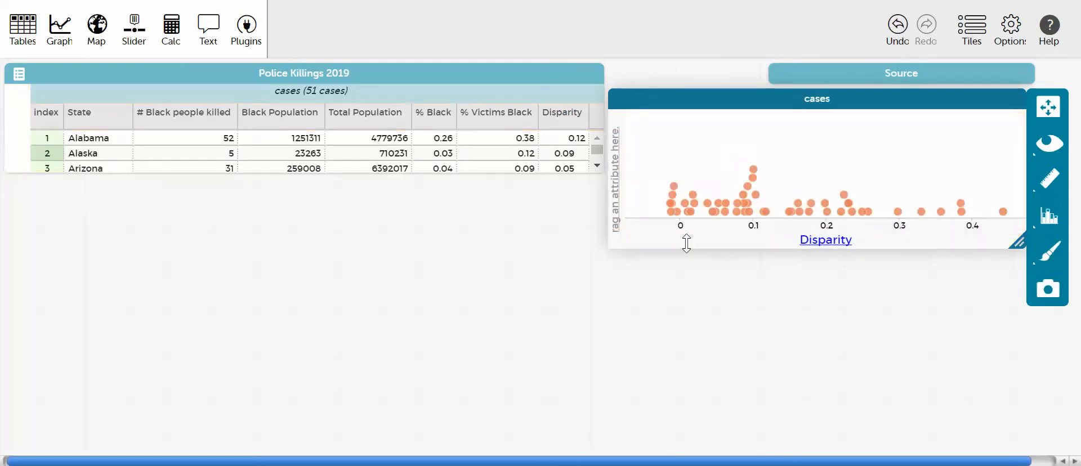
left_click_drag(578, 169, 583, 241)
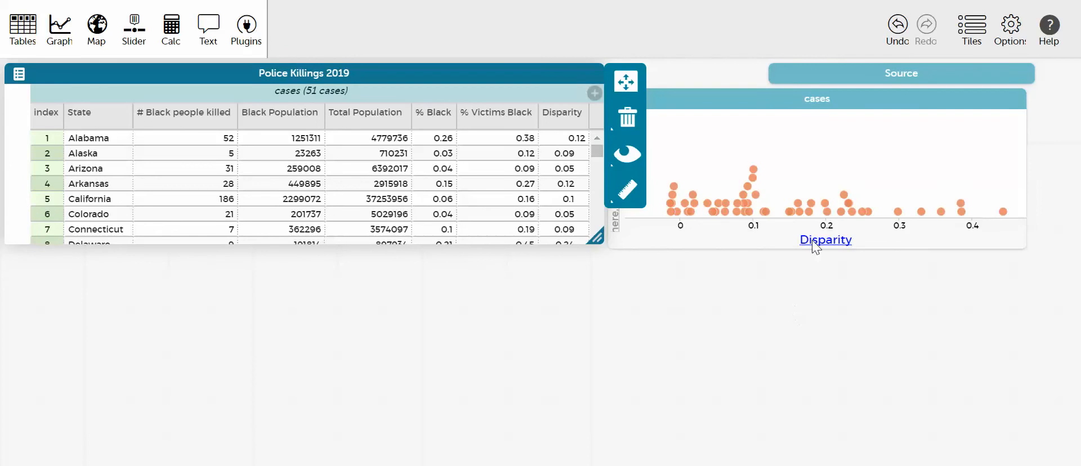
- Add a box plot to the Disparity dot plot without showing outliers
left_click(911, 155)
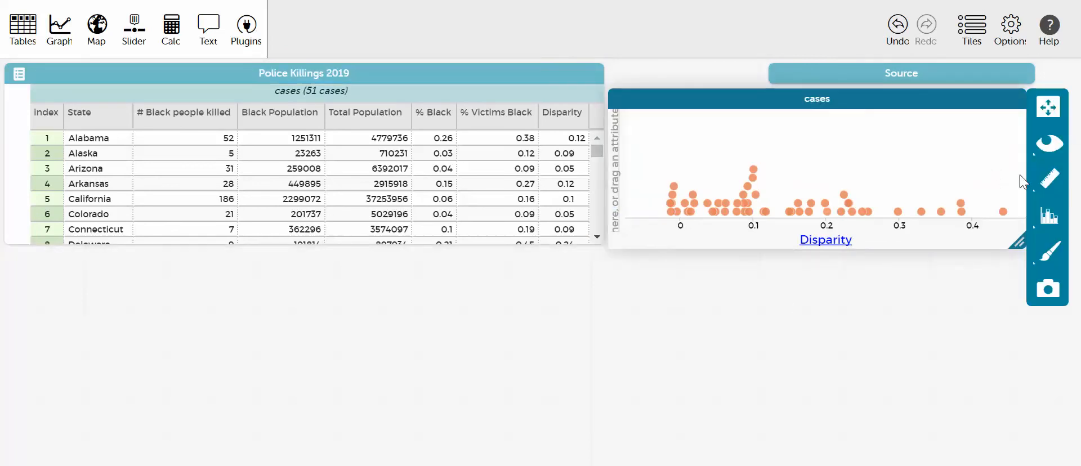
left_click(1050, 183)
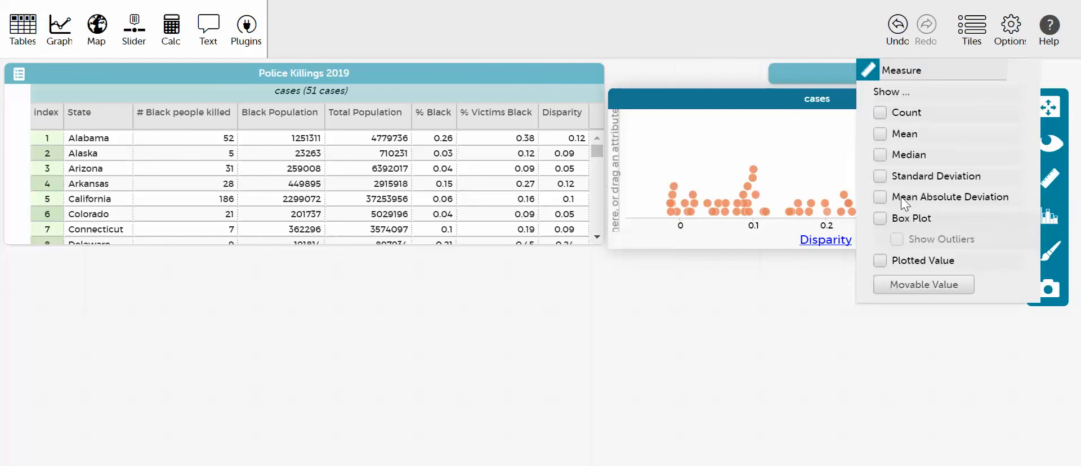
left_click(882, 222)
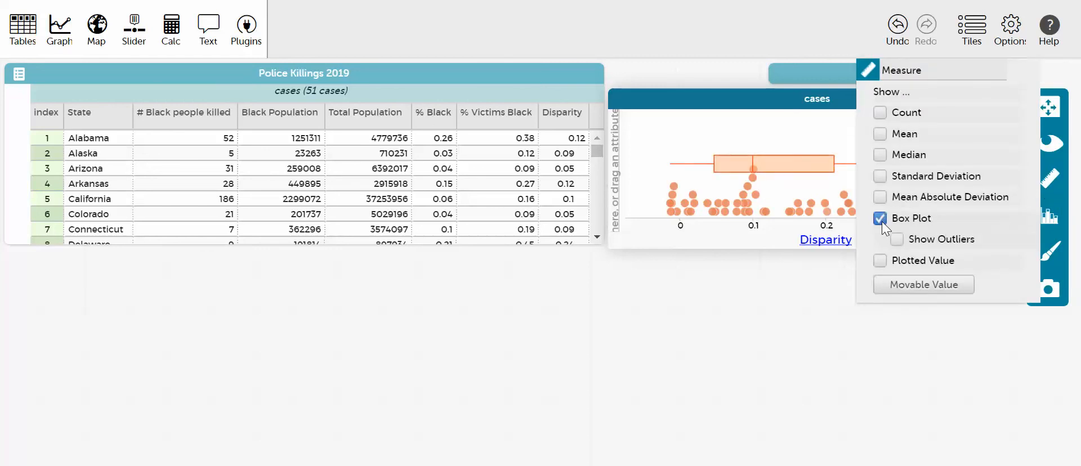
left_click(812, 345)
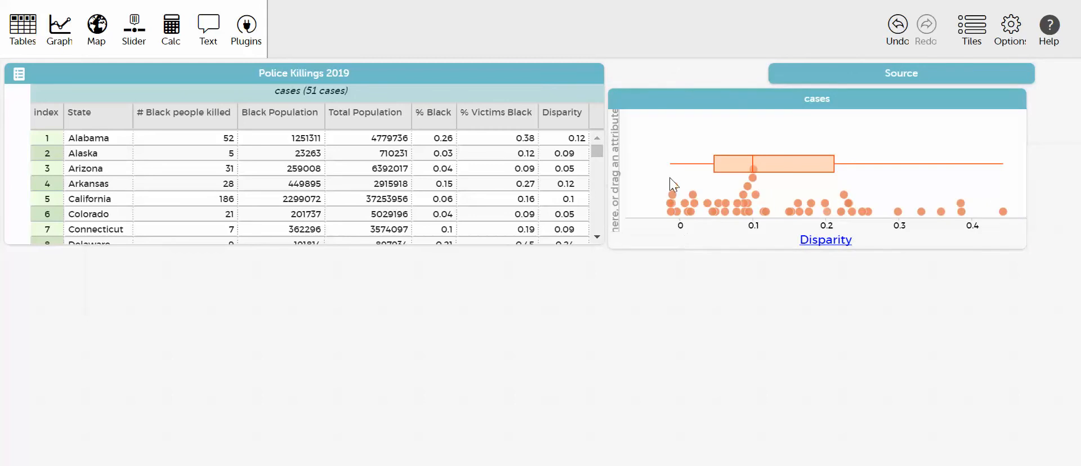
- Read the first quartile, median, third quartile and upper whisker values on the Disparity box plot
mouse_move(674, 169)
mouse_move(713, 170)
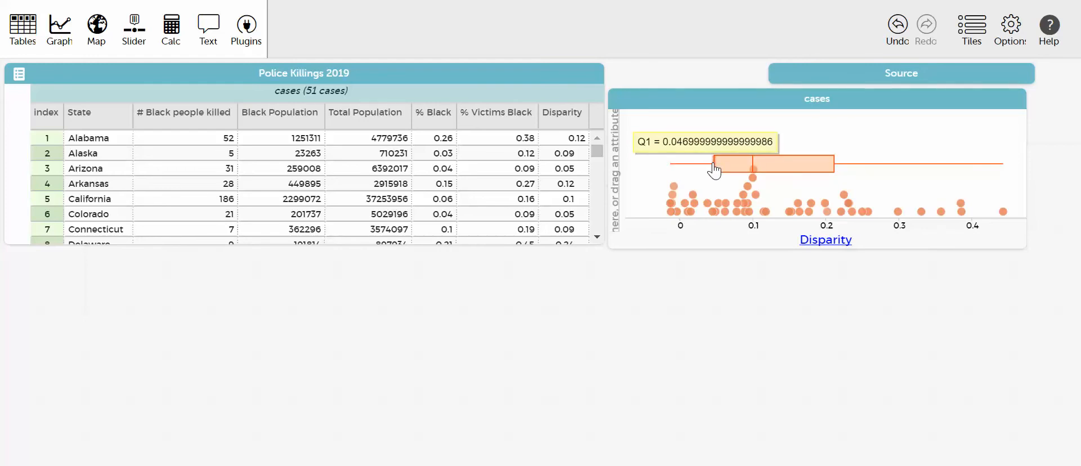
mouse_move(752, 163)
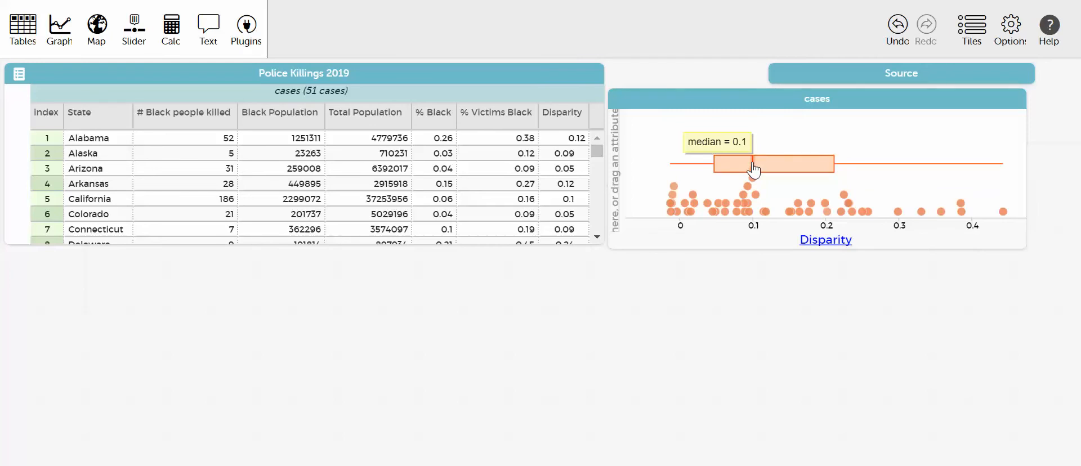
mouse_move(833, 167)
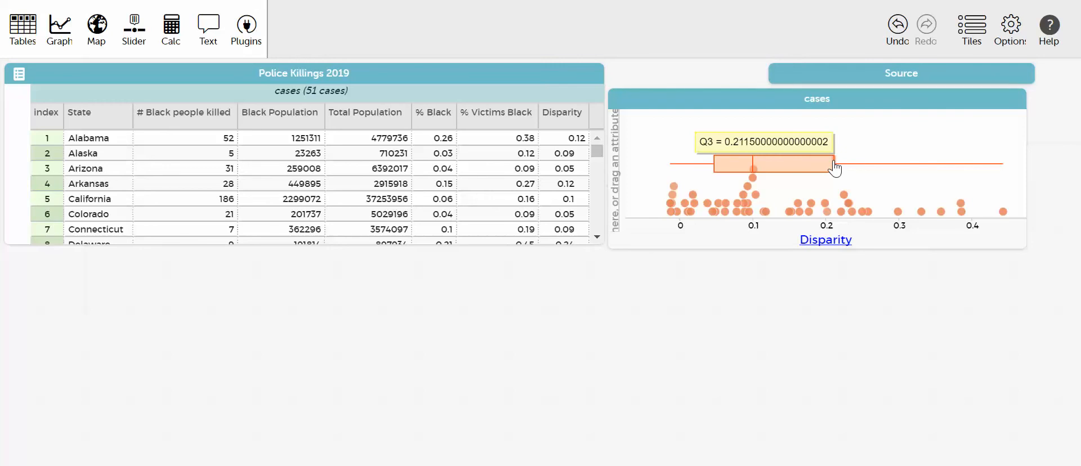
mouse_move(1002, 173)
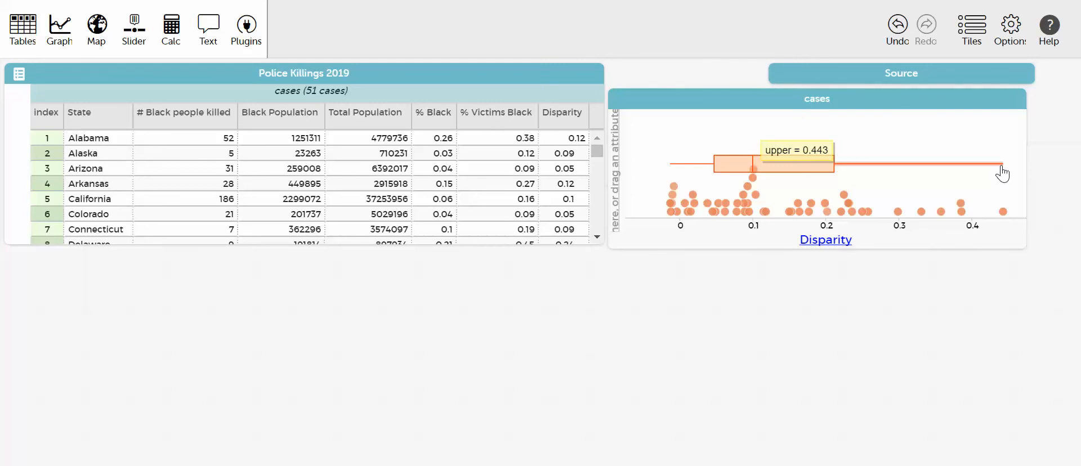
- Sort the table by Disparity in ascending order and check the box plot's lower whisker value
left_click(562, 113)
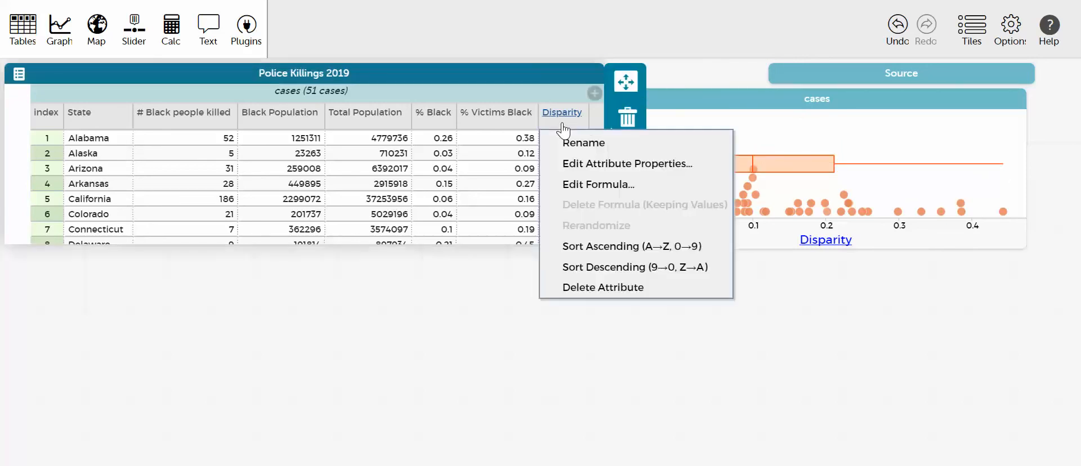
left_click(582, 246)
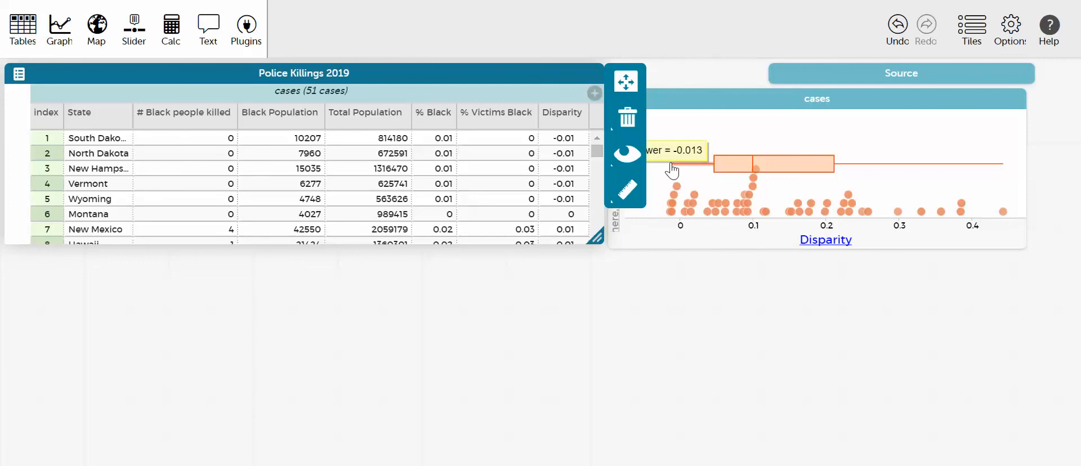
left_click(660, 307)
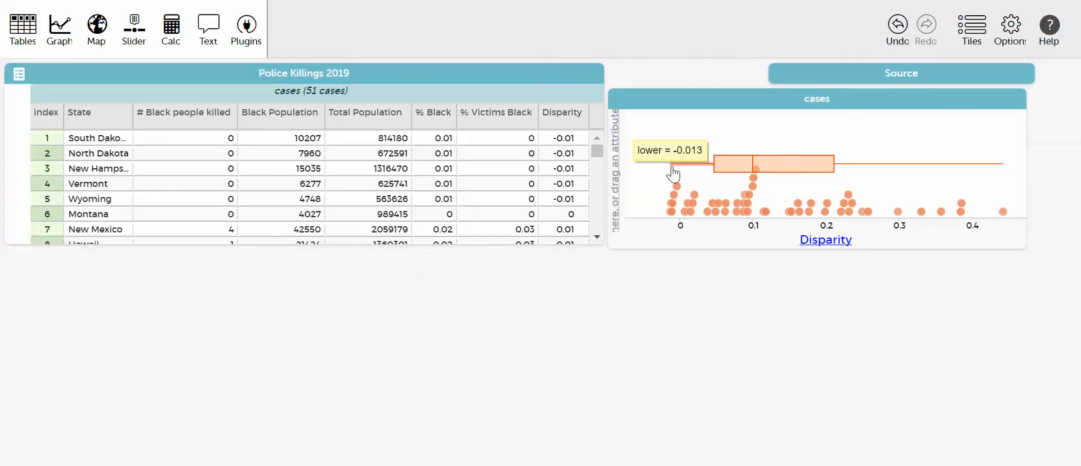
- Set the precision of the Disparity attribute to 3 decimal places
left_click(560, 127)
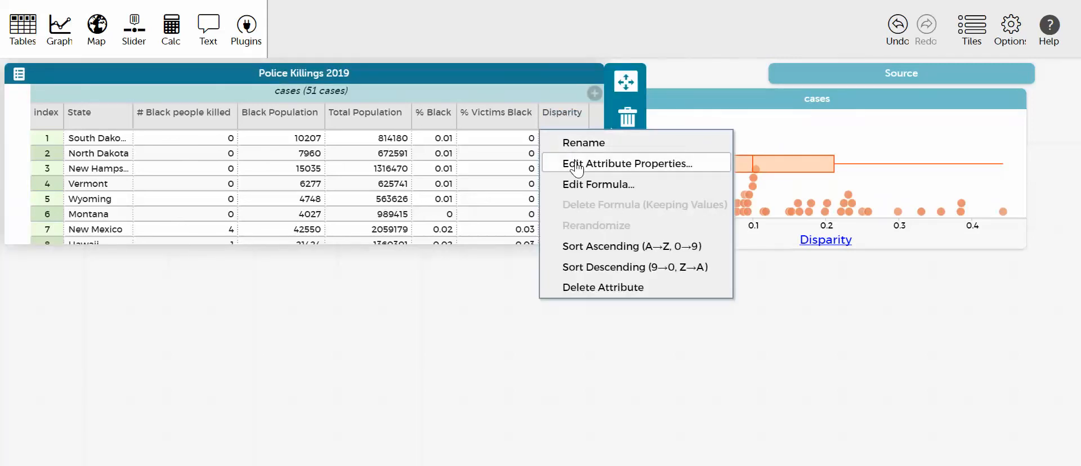
left_click(639, 161)
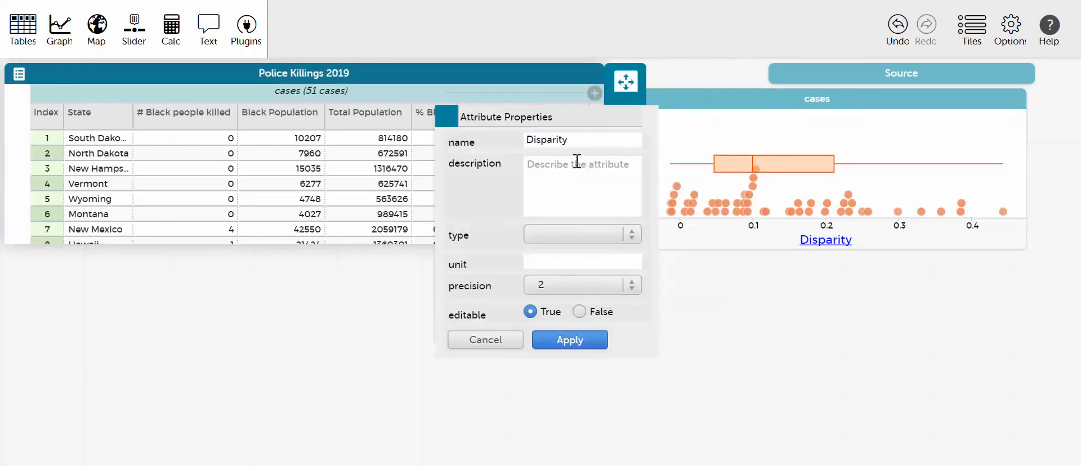
left_click(633, 286)
left_click(529, 295)
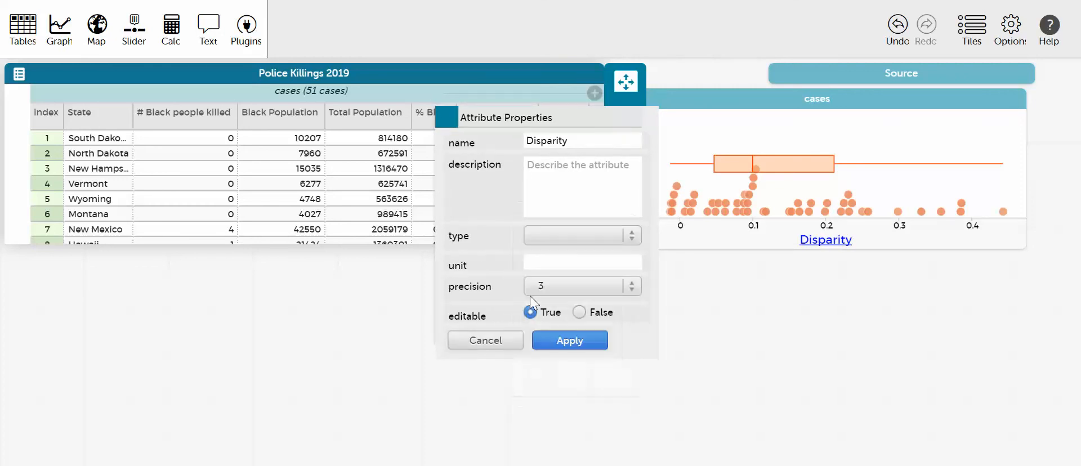
left_click(562, 341)
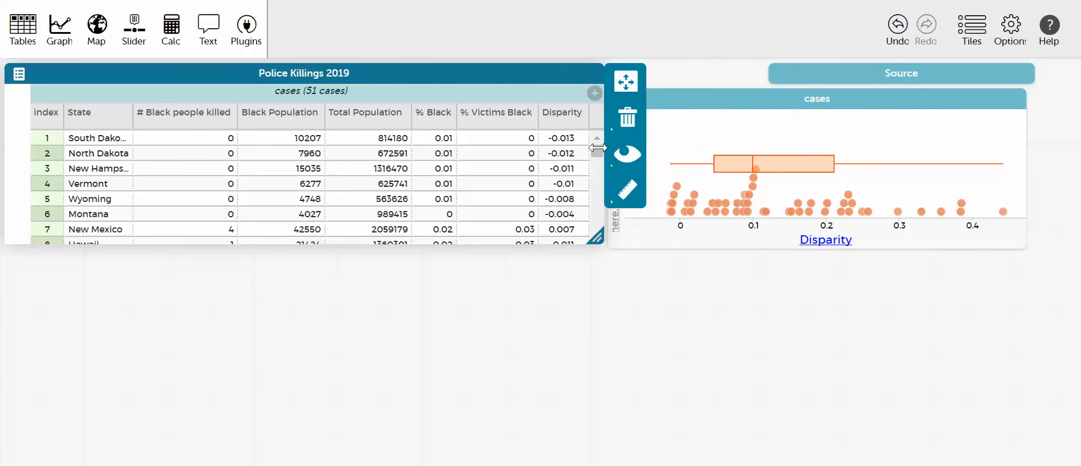
- Sort the table by Disparity in descending order, then undo and redo that sort
left_click(562, 112)
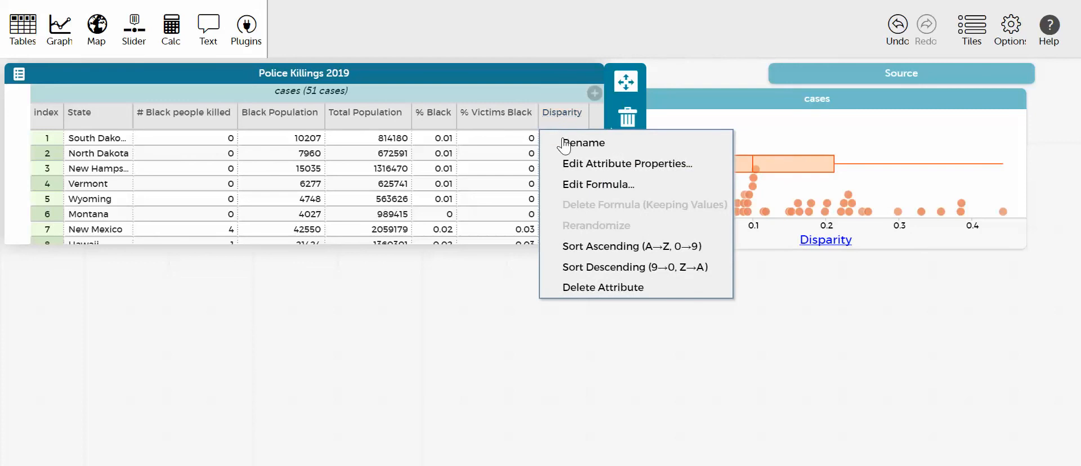
left_click(604, 269)
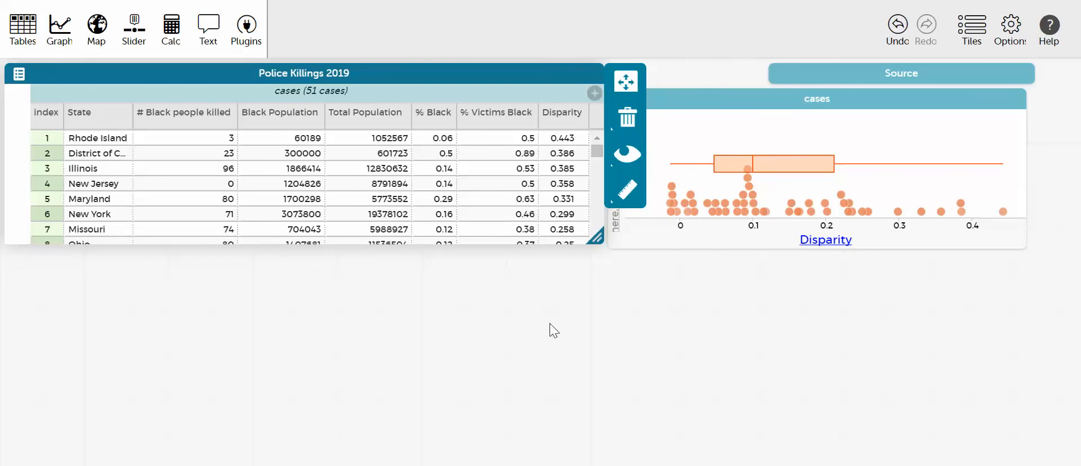
left_click(898, 28)
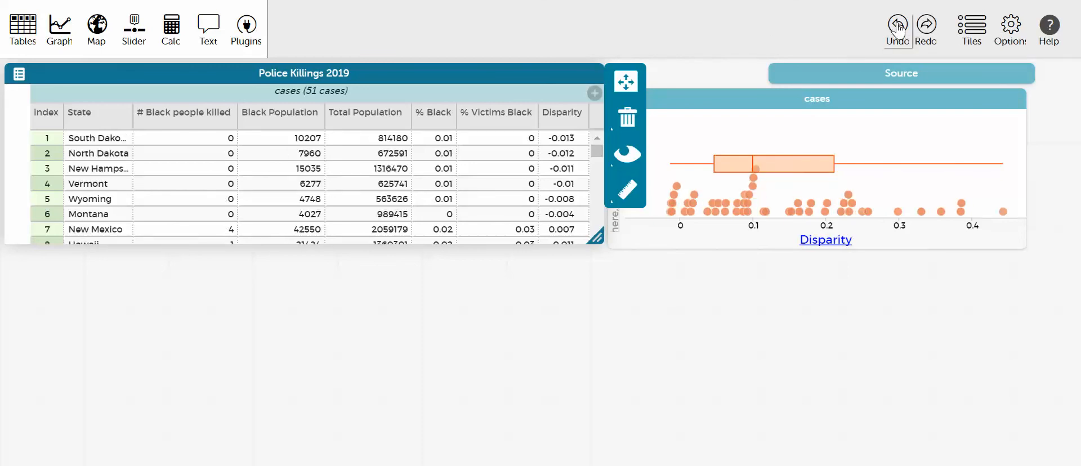
left_click(928, 27)
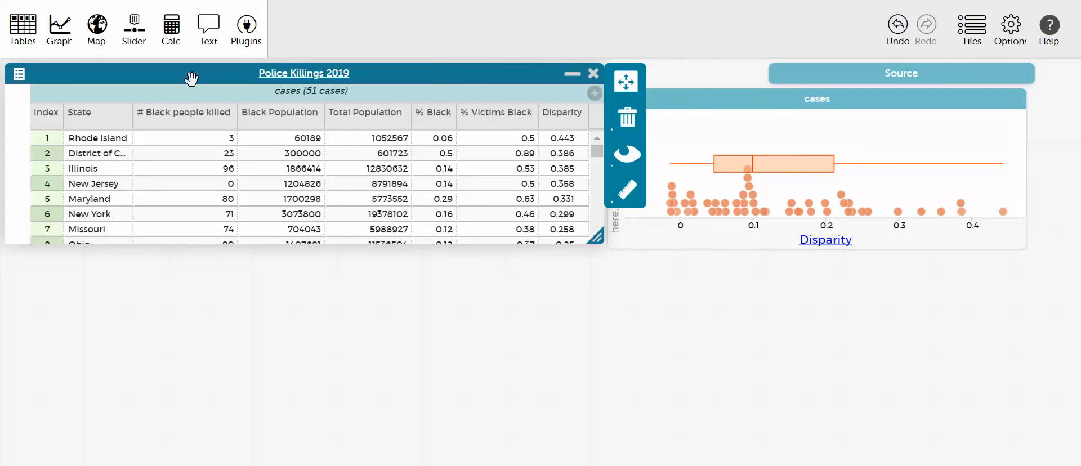
- Add a second blank graph, widen and shorten it, and place it directly below the Disparity box plot graph
left_click(59, 33)
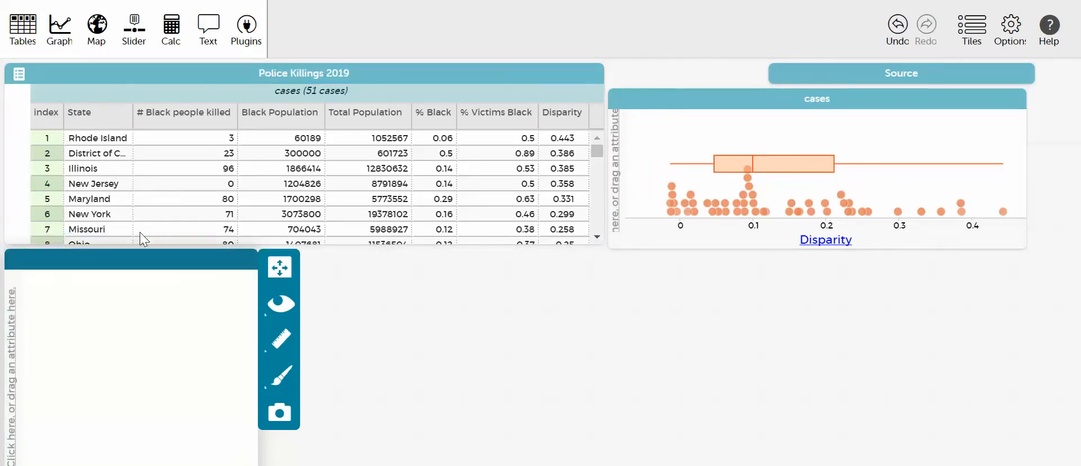
left_click_drag(174, 270, 772, 223)
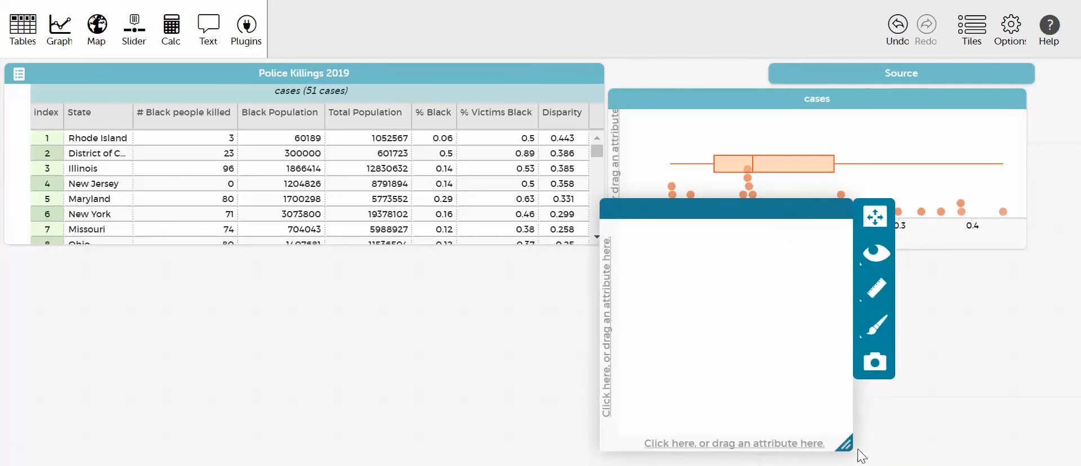
left_click_drag(848, 446, 1013, 368)
left_click_drag(825, 217, 838, 275)
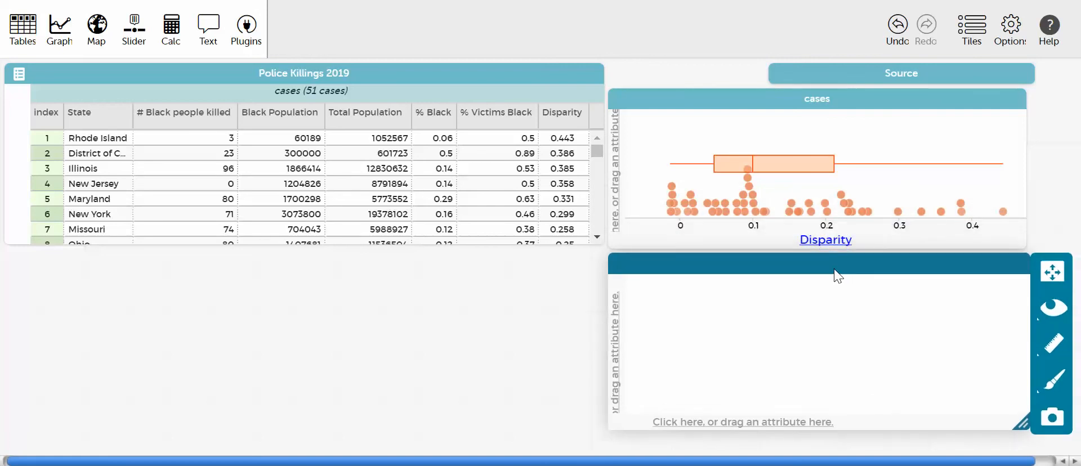
- Plot Disparity on the horizontal axis of the second graph
left_click(557, 123)
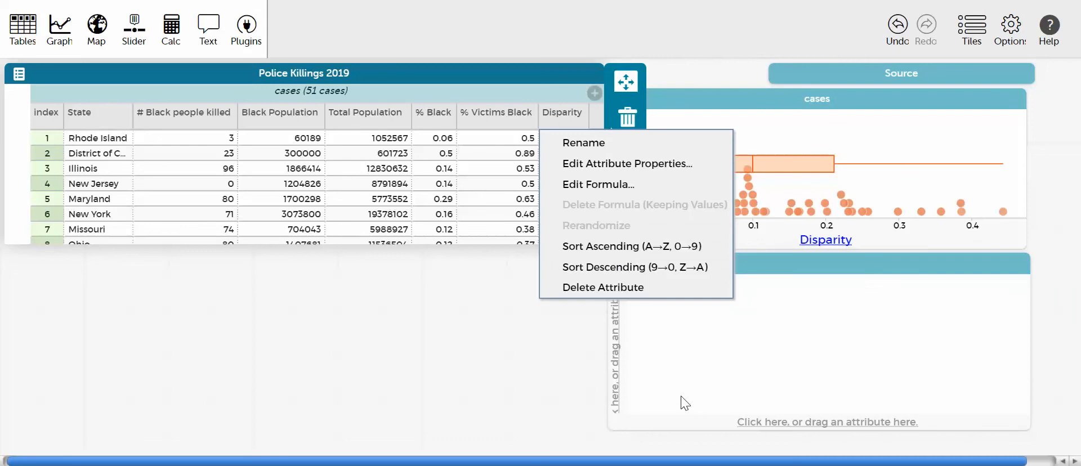
left_click(554, 376)
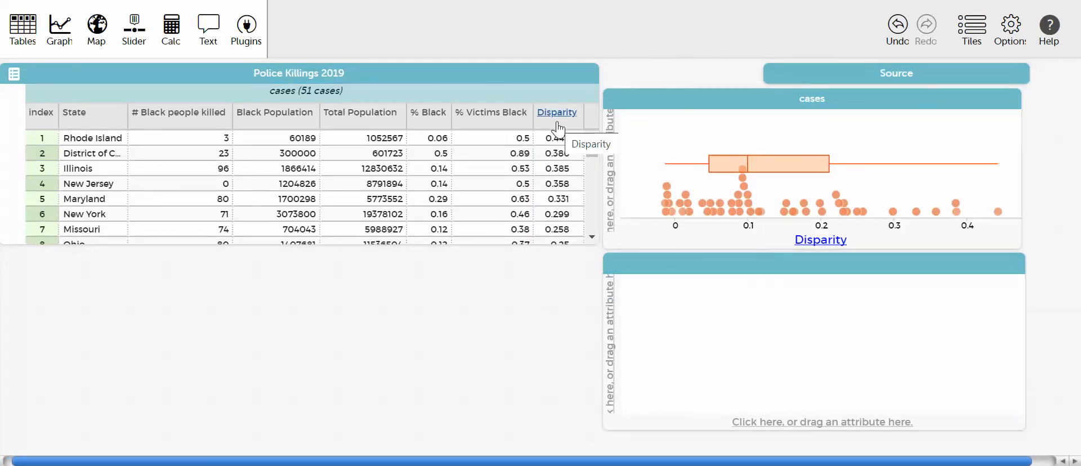
left_click_drag(557, 130, 718, 428)
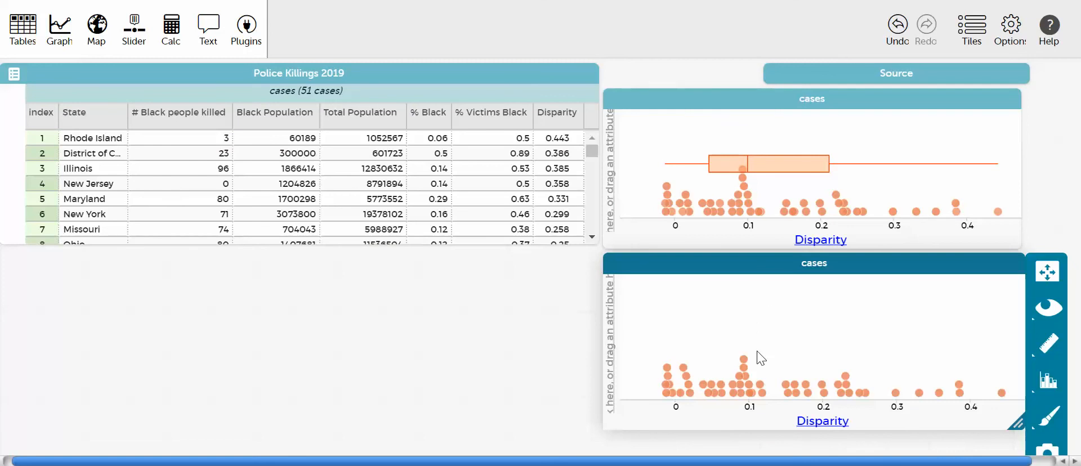
- Show the mean and standard deviation of Disparity on the second graph
left_click(1050, 345)
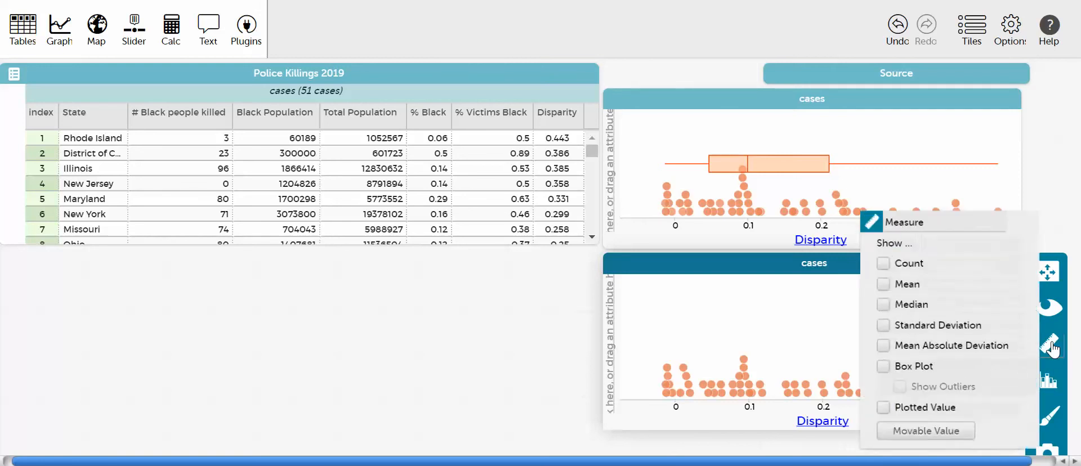
left_click(880, 282)
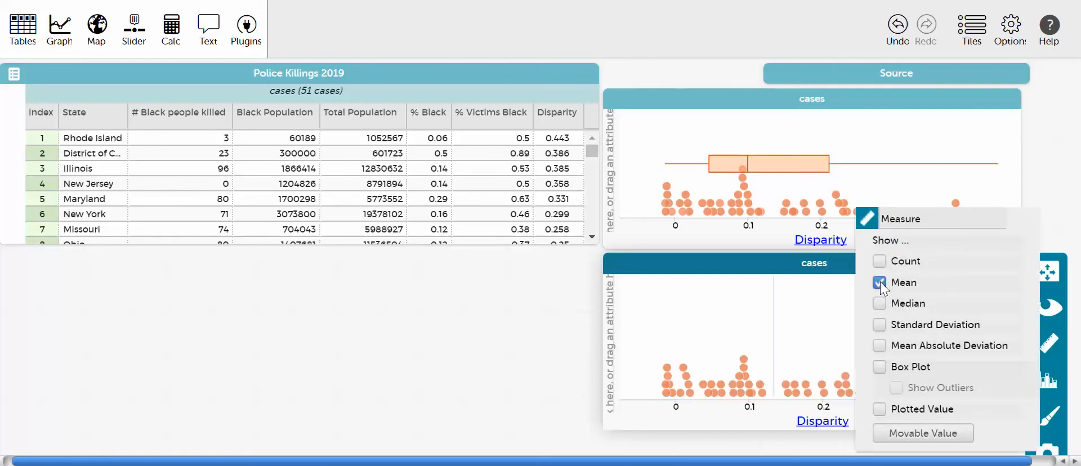
left_click(879, 325)
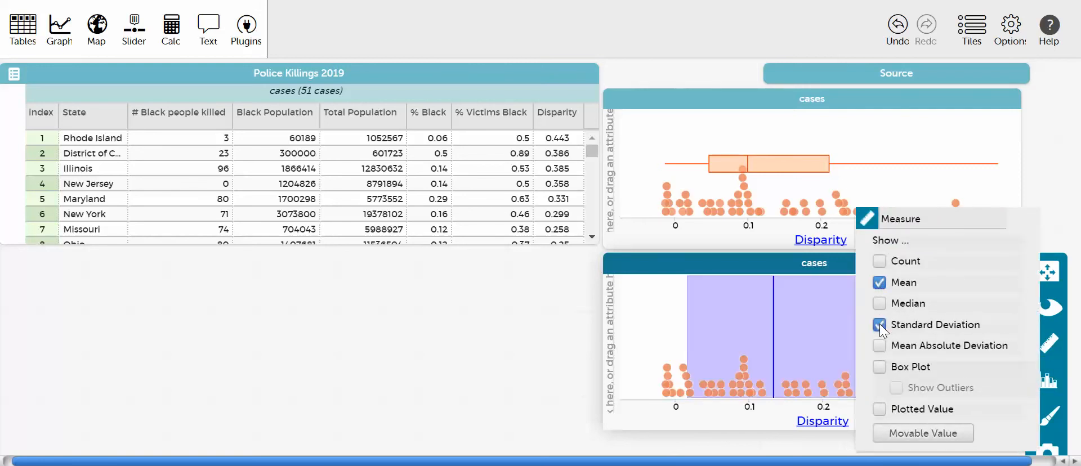
left_click(524, 341)
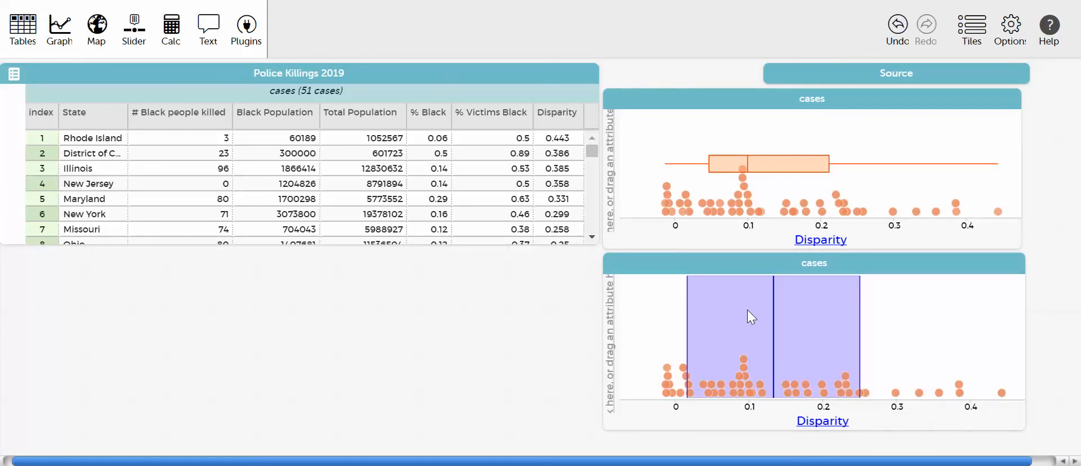
- Read the values of the mean line and the standard deviation boundary on the second graph
mouse_move(774, 309)
mouse_move(773, 325)
mouse_move(860, 324)
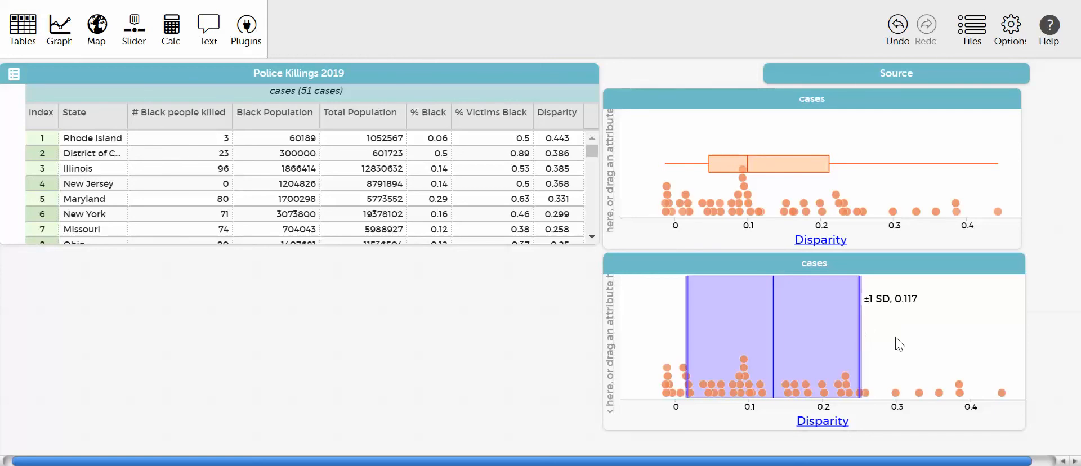
- Identify and select the case with the highest Disparity, Rhode Island, in the second graph
mouse_move(1001, 394)
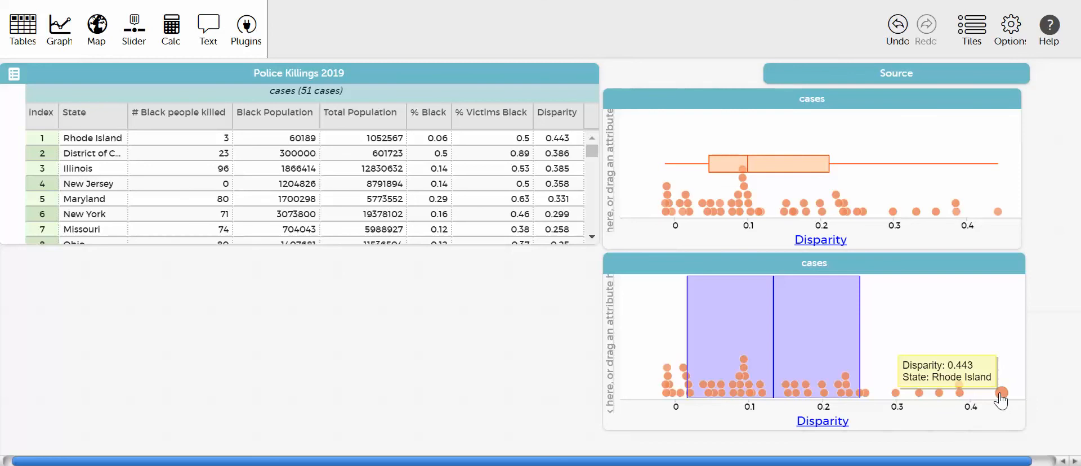
left_click(1001, 394)
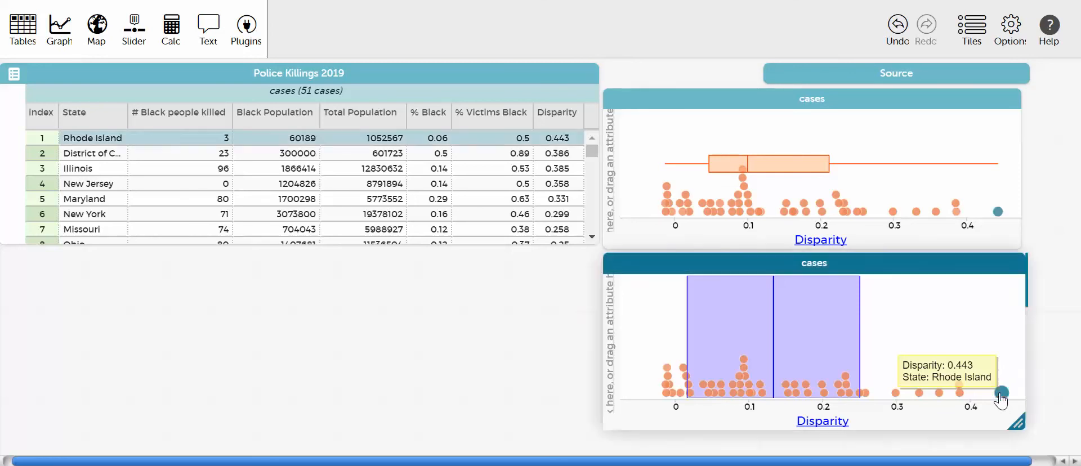
mouse_move(1001, 394)
left_mouse_down()
mouse_move(755, 376)
mouse_move(1001, 394)
left_mouse_up()
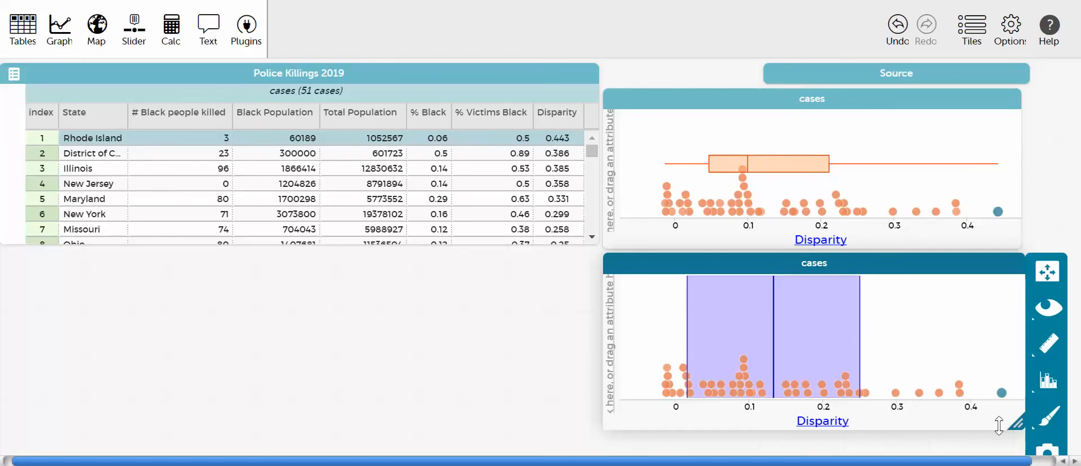
mouse_move(1000, 401)
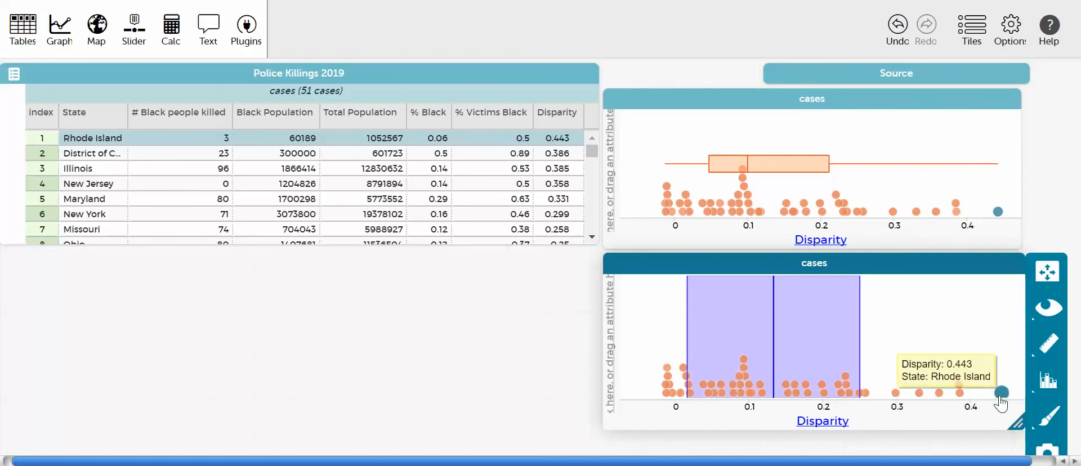
left_click_drag(1000, 401, 880, 393)
left_click_drag(971, 393, 1001, 389)
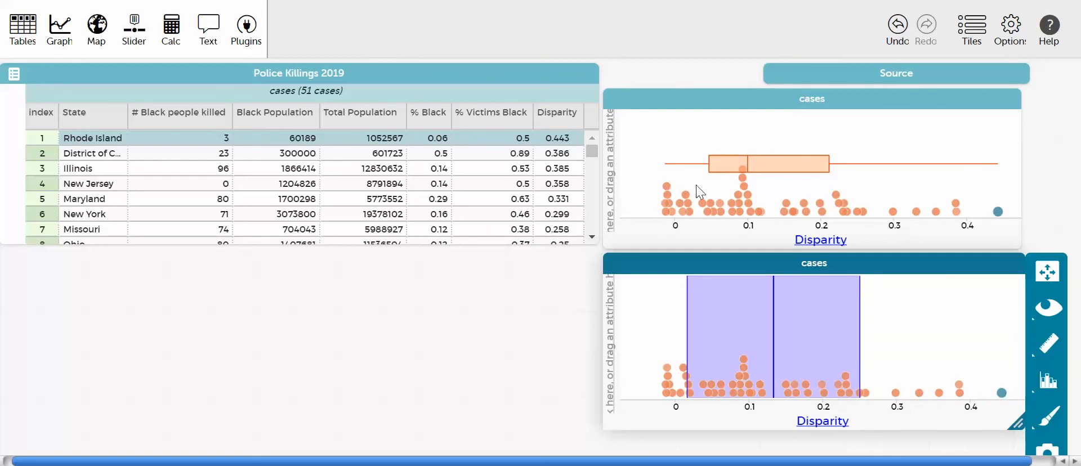
- Review the measure options of the Disparity box plot graph without changing any of them
left_click(926, 157)
left_click(1056, 186)
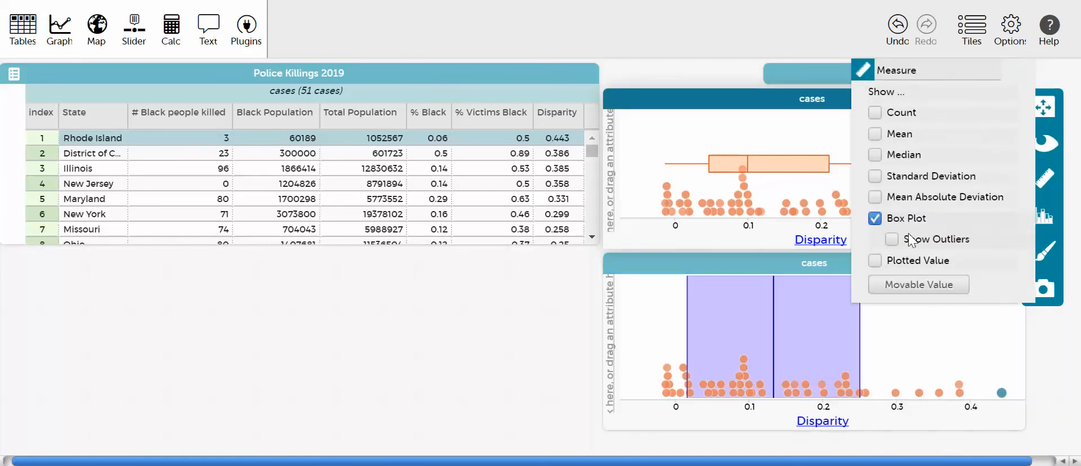
left_click(480, 349)
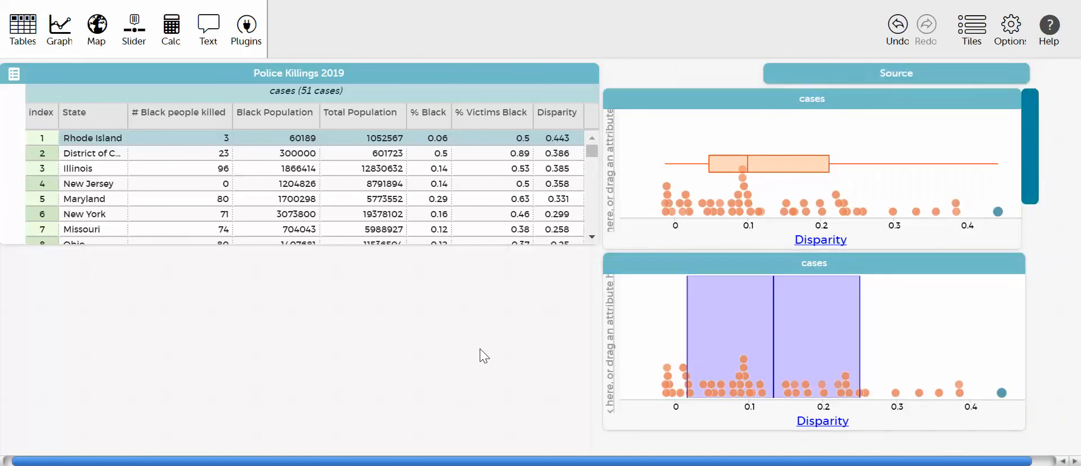
- Open the measure options of the graph showing the mean and standard deviation
left_click(930, 315)
left_click(1053, 344)
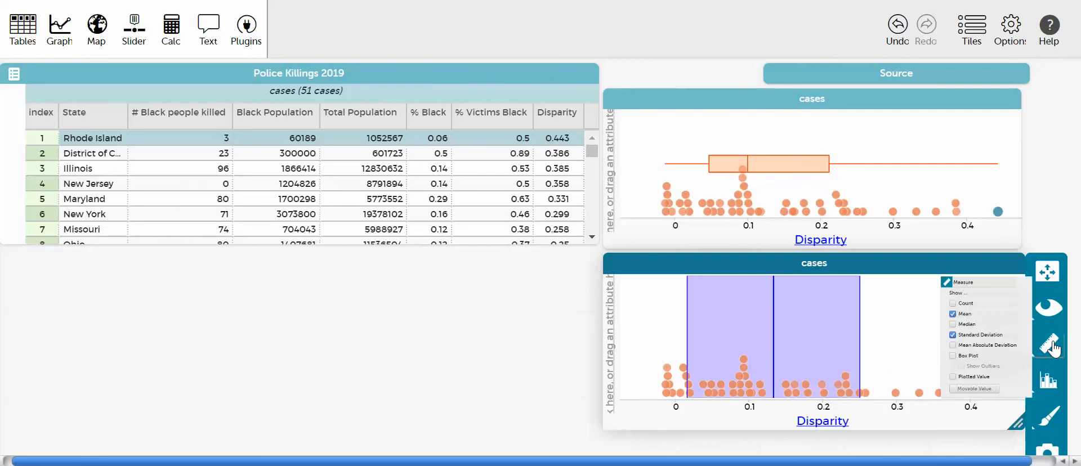